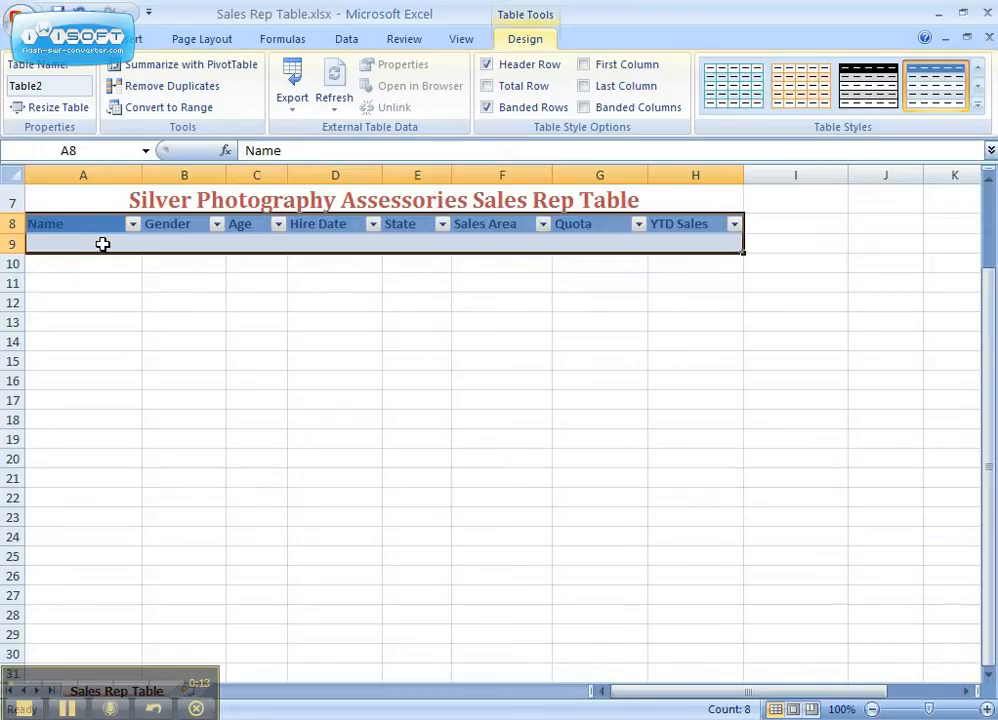
# Center the contents of cells B9:H9 in the empty table row beneath the headers.
pyautogui.click(104, 244)
pyautogui.click(203, 250)
pyautogui.moveTo(275, 254); pyautogui.dragTo(736, 245)
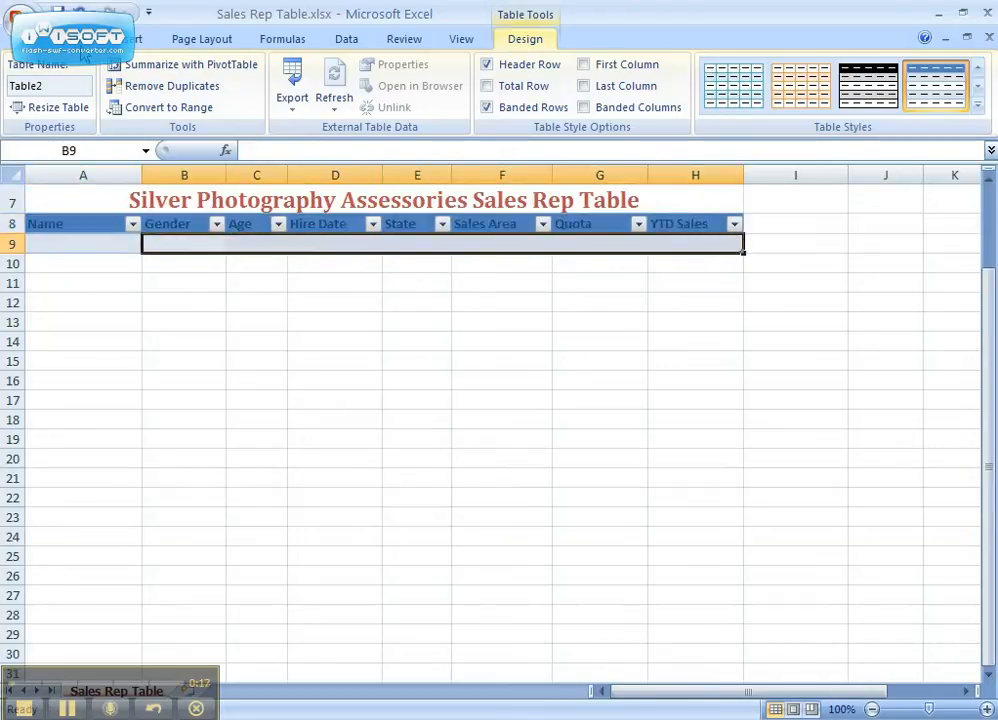
pyautogui.click(65, 39)
pyautogui.click(318, 102)
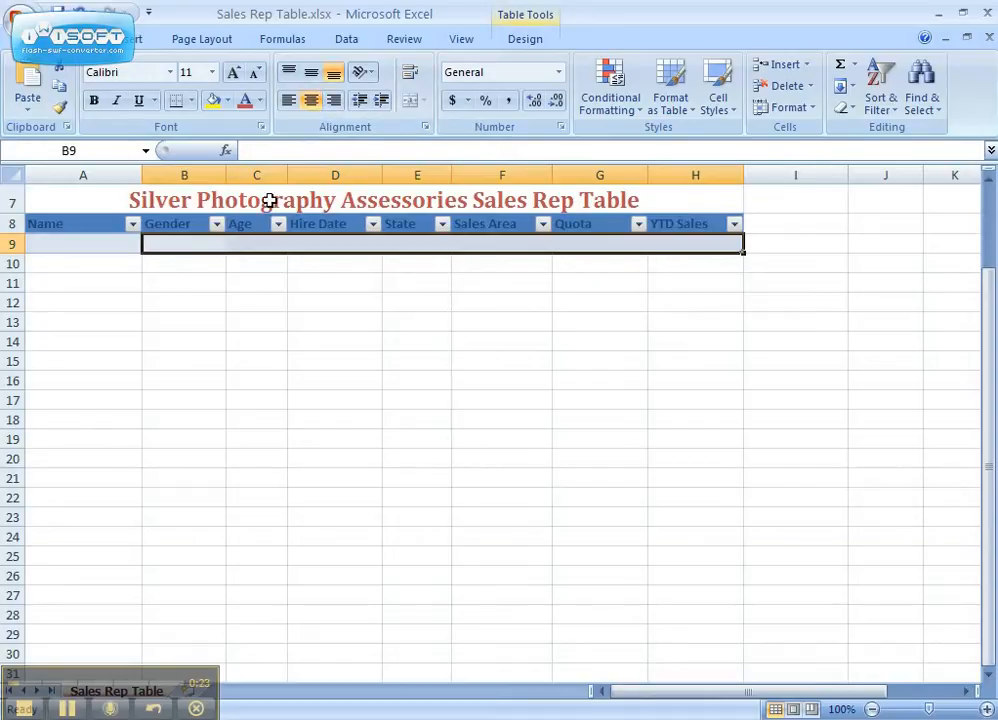
pyautogui.click(316, 290)
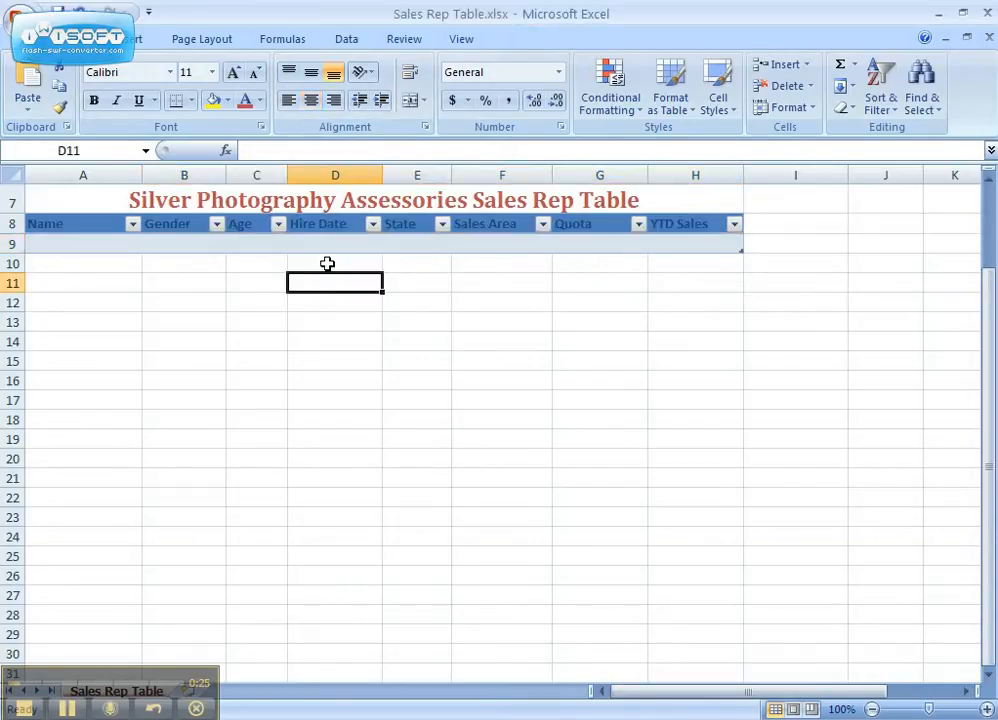
# Format the Hire Date cell D9 as a date with the 03/14/01 type.
pyautogui.click(324, 241)
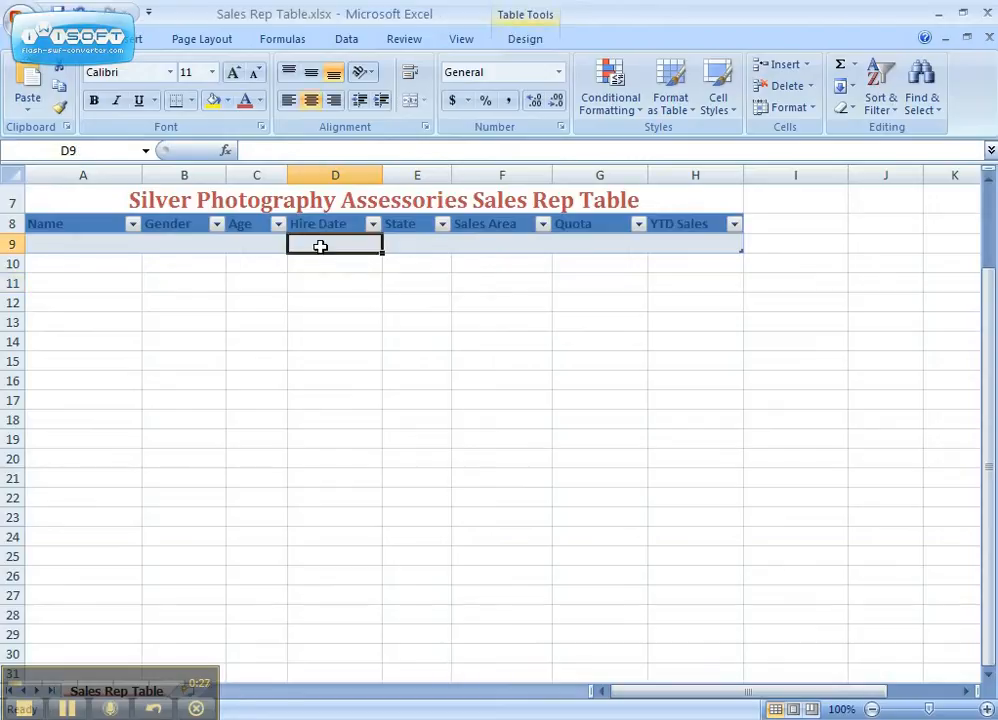
pyautogui.rightClick(319, 247)
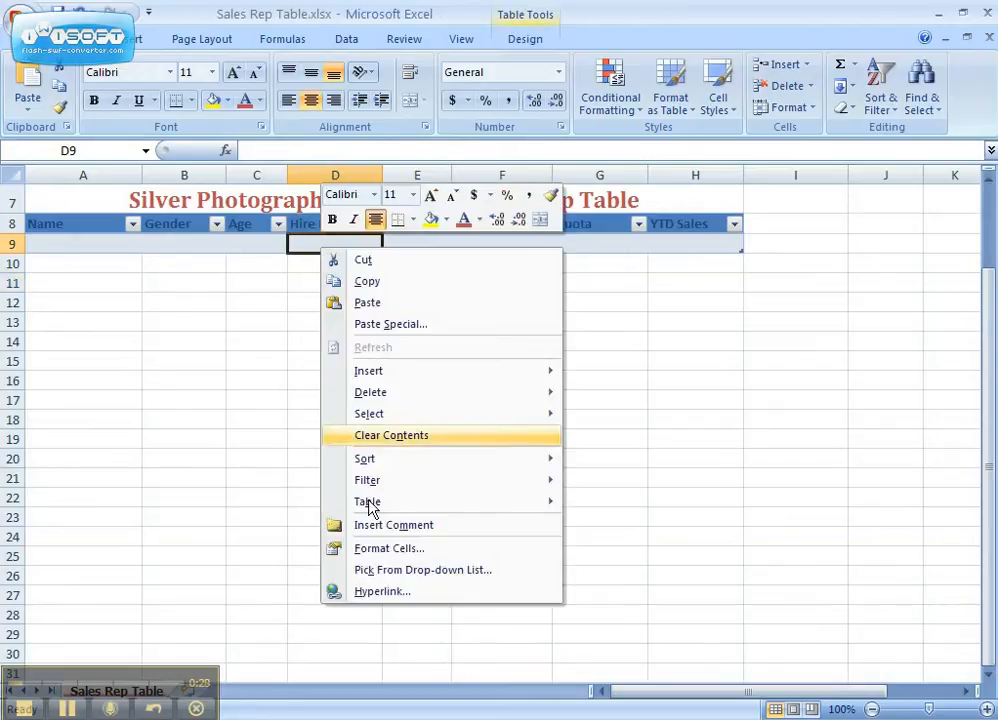
pyautogui.click(385, 552)
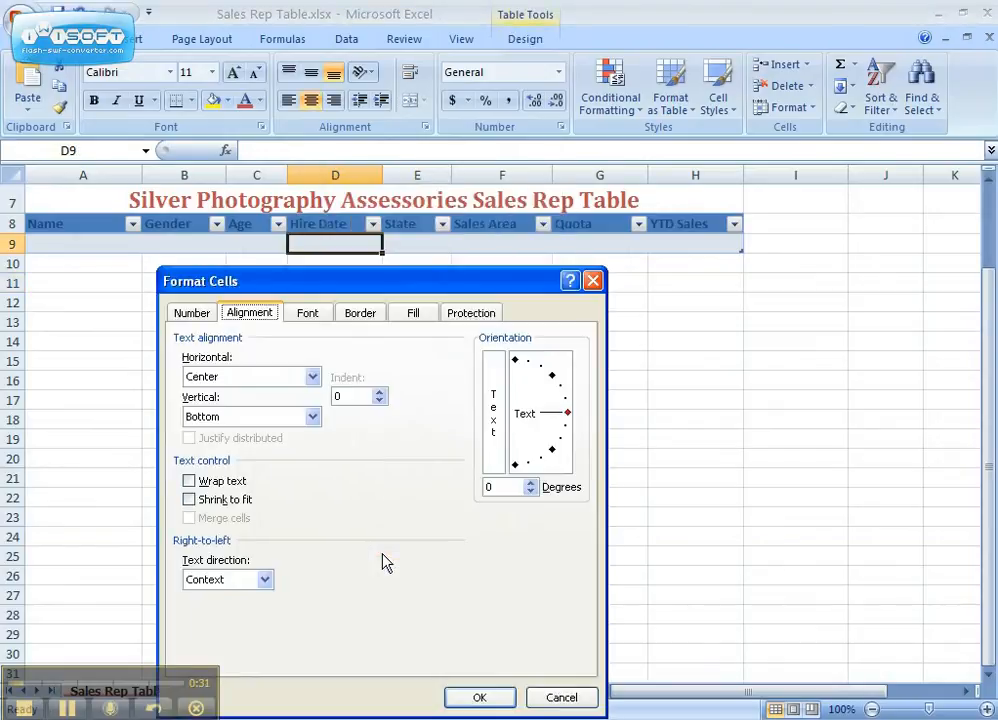
pyautogui.click(189, 314)
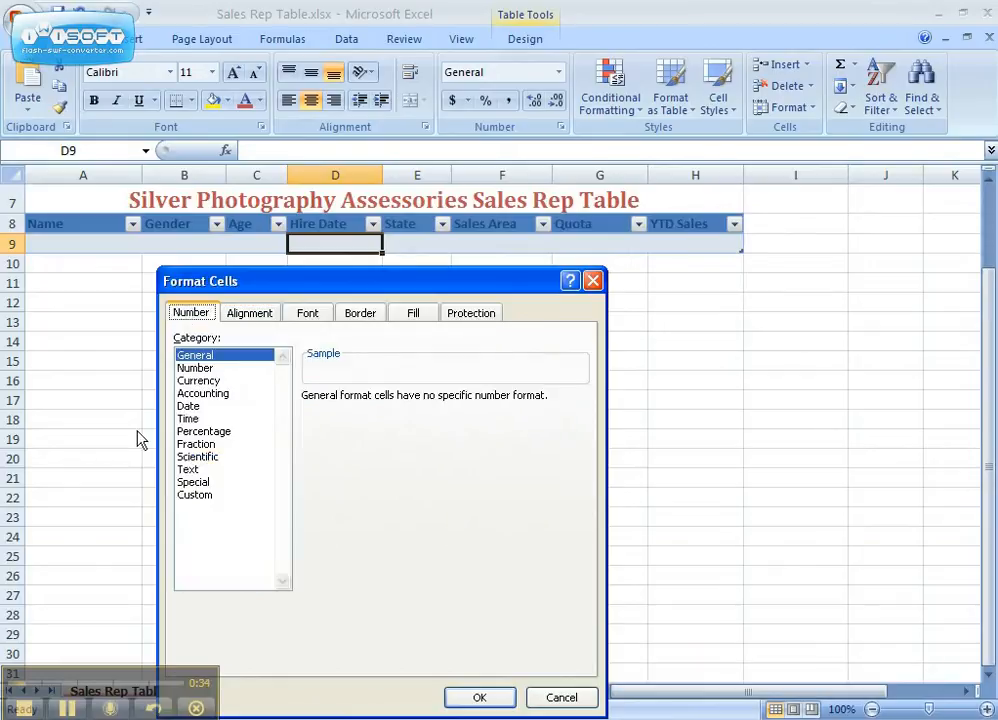
pyautogui.click(196, 414)
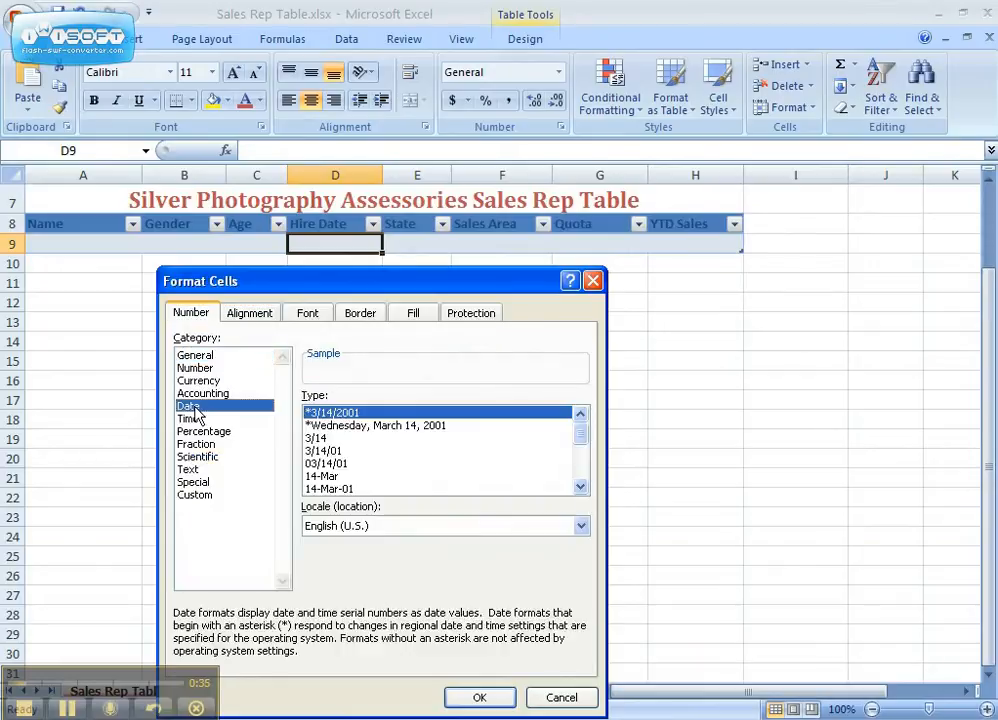
pyautogui.click(319, 466)
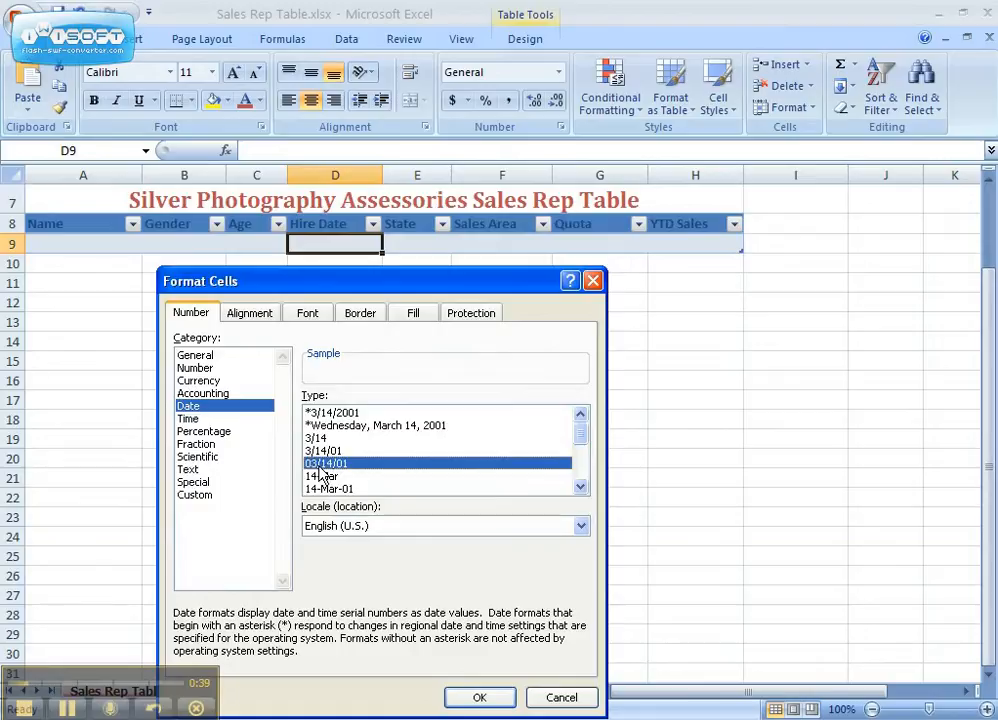
pyautogui.click(477, 698)
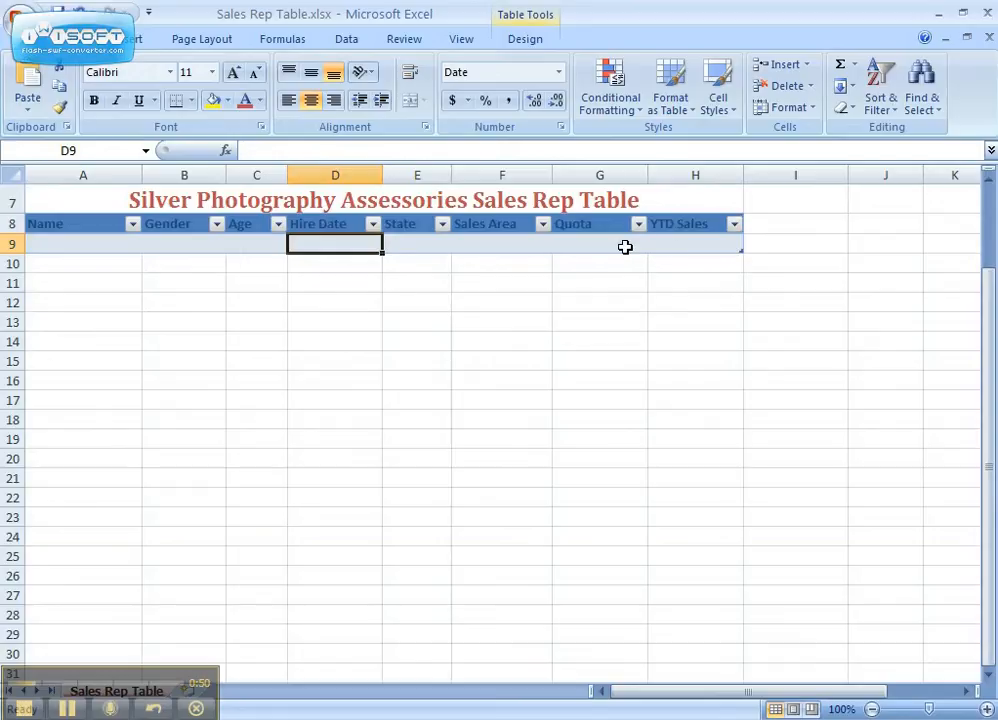
# Apply Comma Style to the Quota and YTD Sales cells G9:H9 and decrease their decimal places.
pyautogui.moveTo(625, 247); pyautogui.dragTo(680, 246)
pyautogui.rightClick(680, 246)
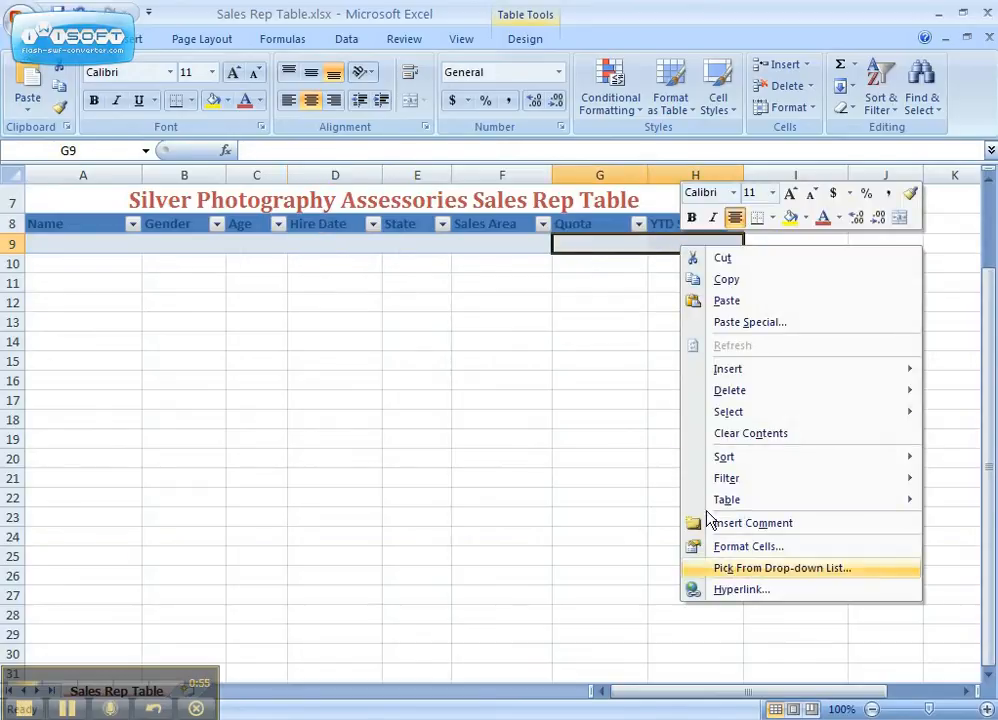
pyautogui.press('Escape')
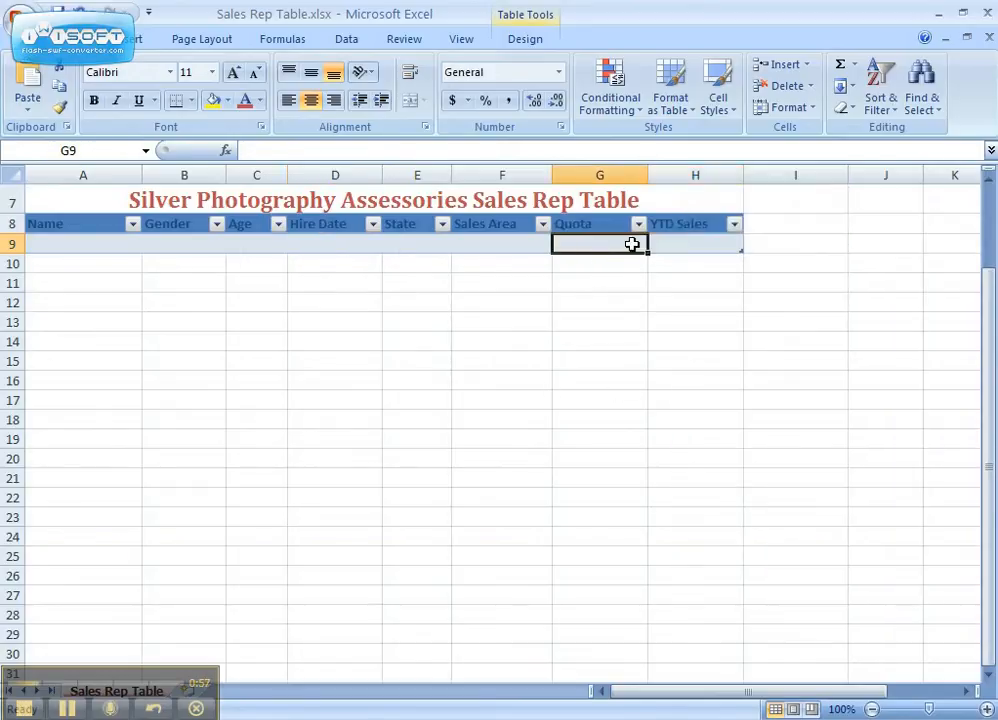
pyautogui.click(509, 102)
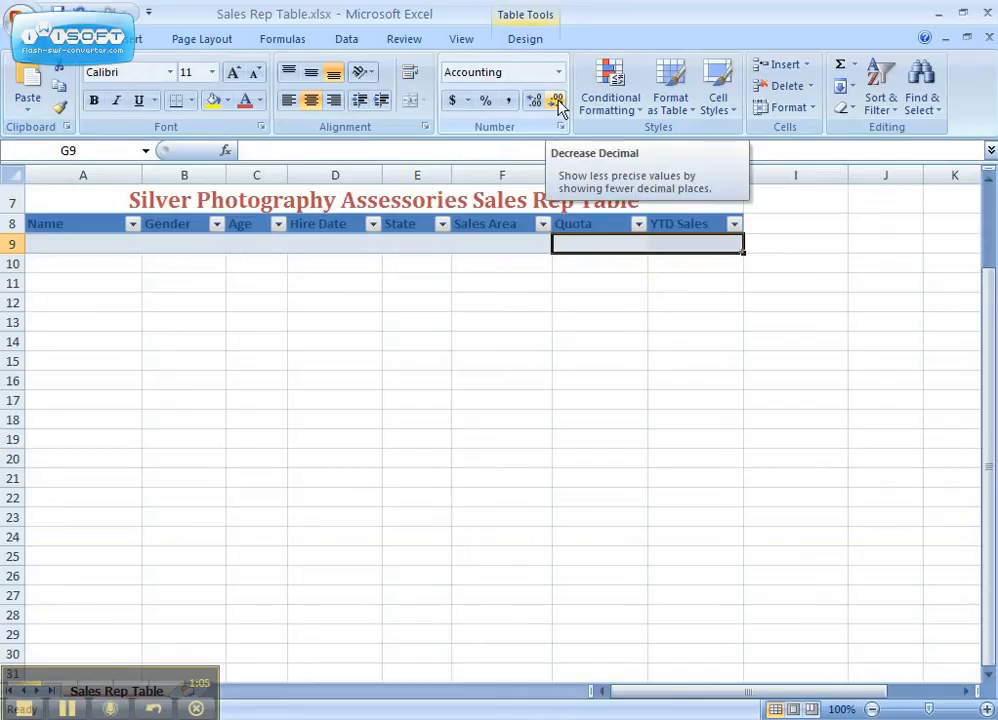
pyautogui.click(558, 104)
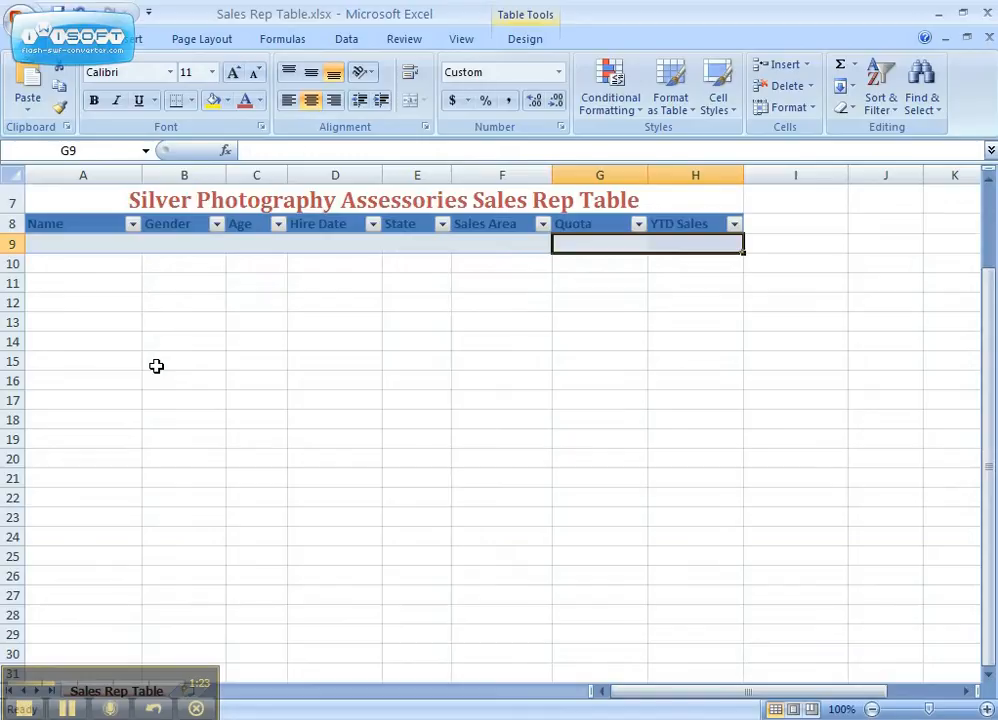
# Add data validation to the Gender cell B9 allowing only the list F,M, with the in-cell dropdown turned off.
pyautogui.click(188, 250)
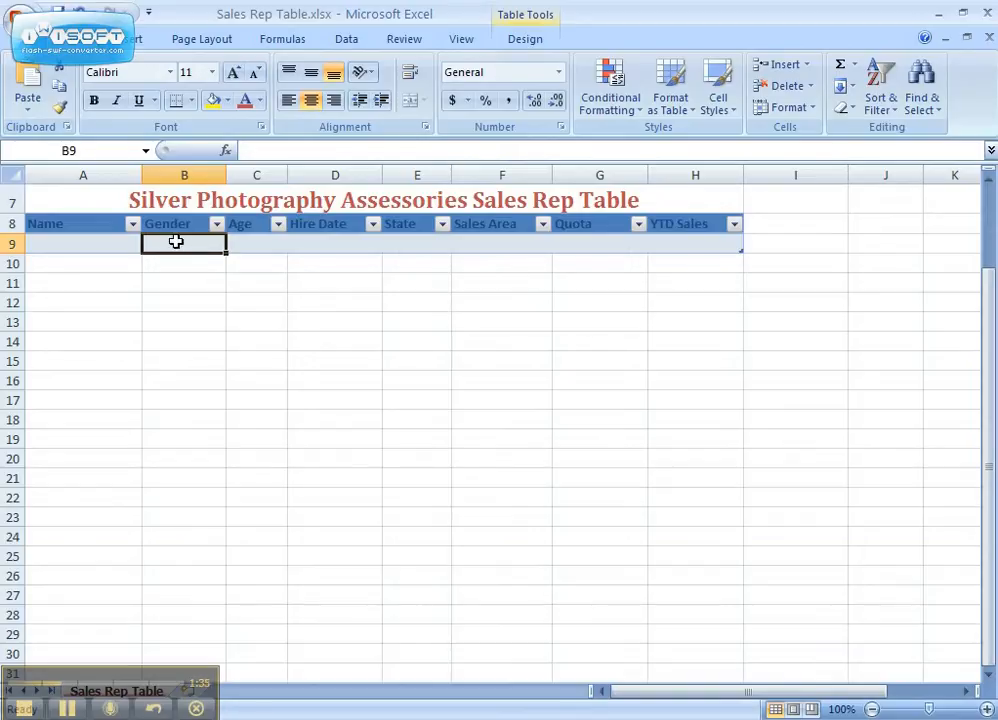
pyautogui.click(354, 46)
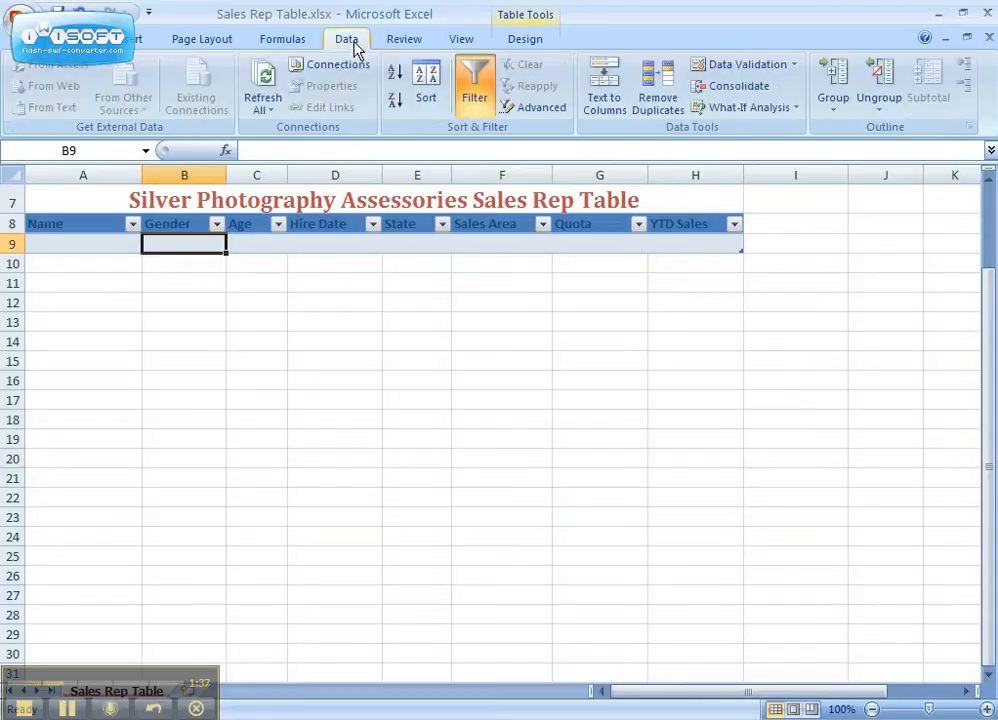
pyautogui.click(751, 67)
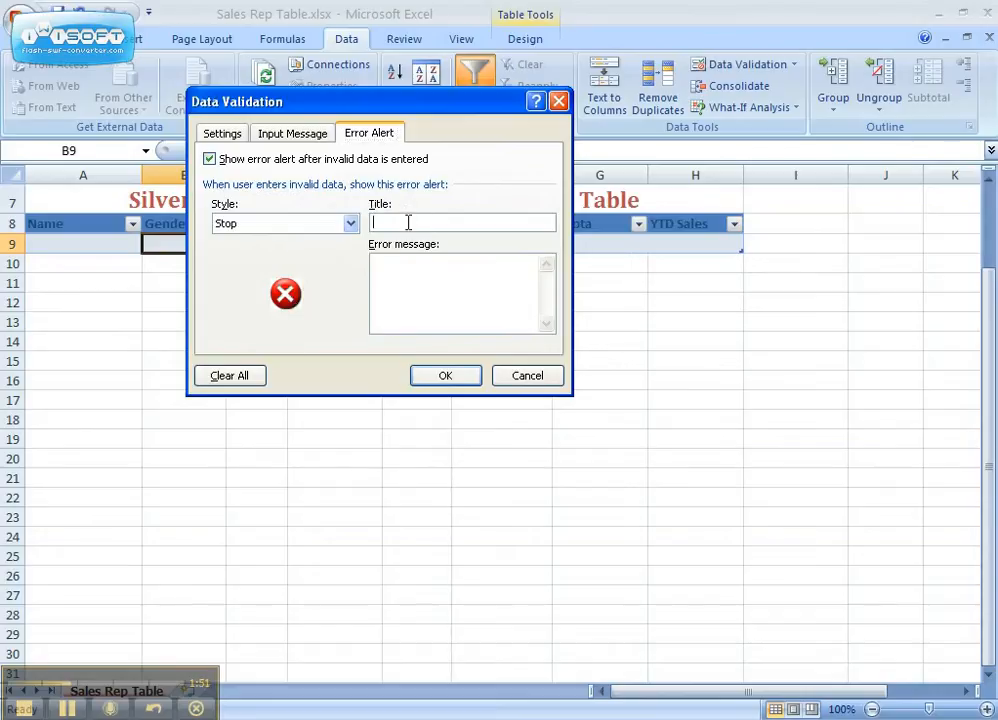
pyautogui.click(223, 136)
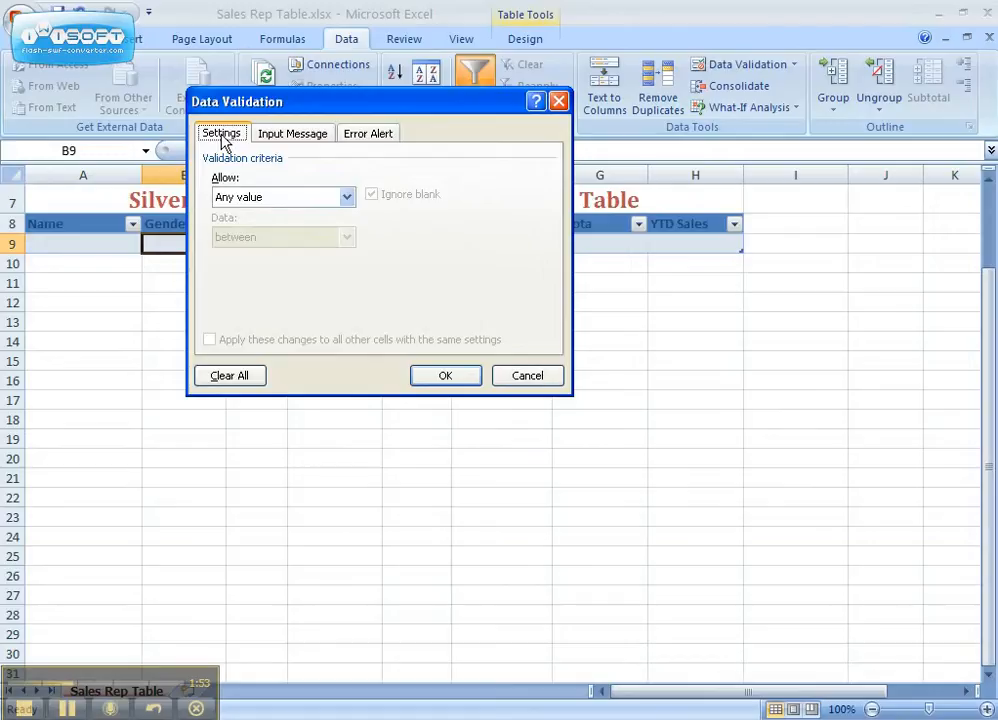
pyautogui.click(347, 199)
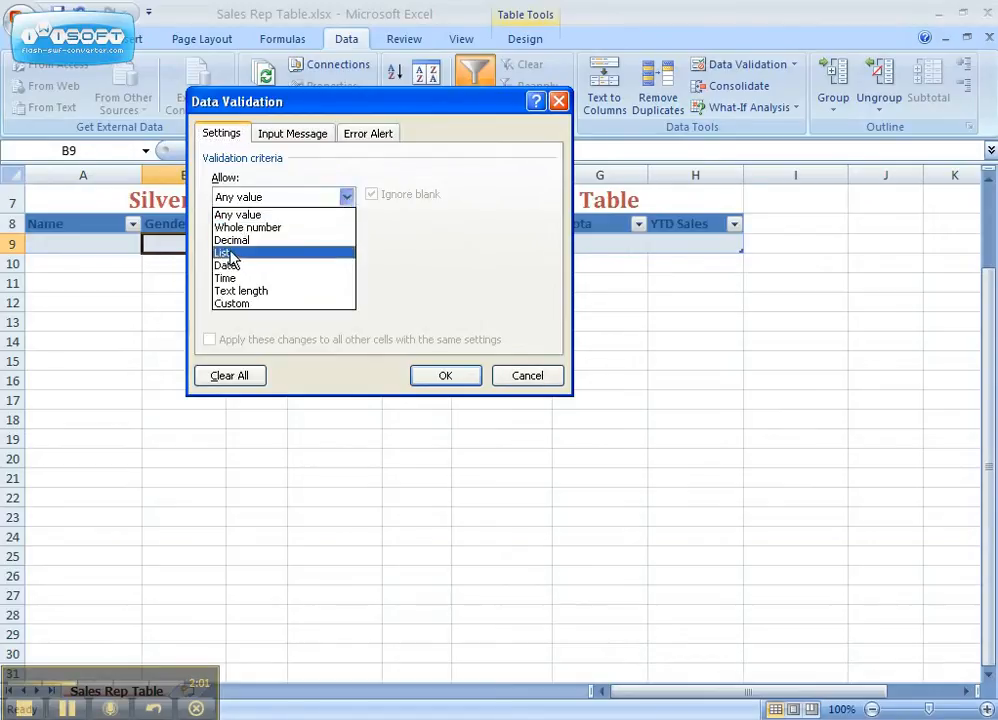
pyautogui.click(232, 256)
pyautogui.click(260, 274)
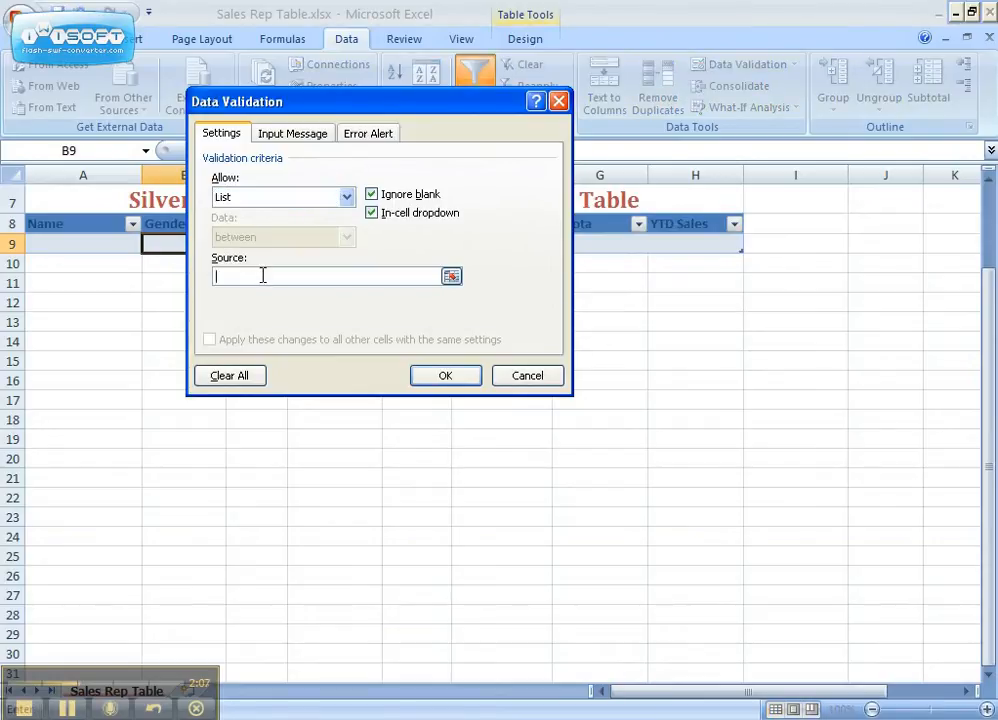
pyautogui.write('F,M')
pyautogui.click(374, 216)
# Give the validation a Stop error alert titled "Gender Invalid" with the message "Gender code must be an F or M." and apply it.
pyautogui.click(359, 138)
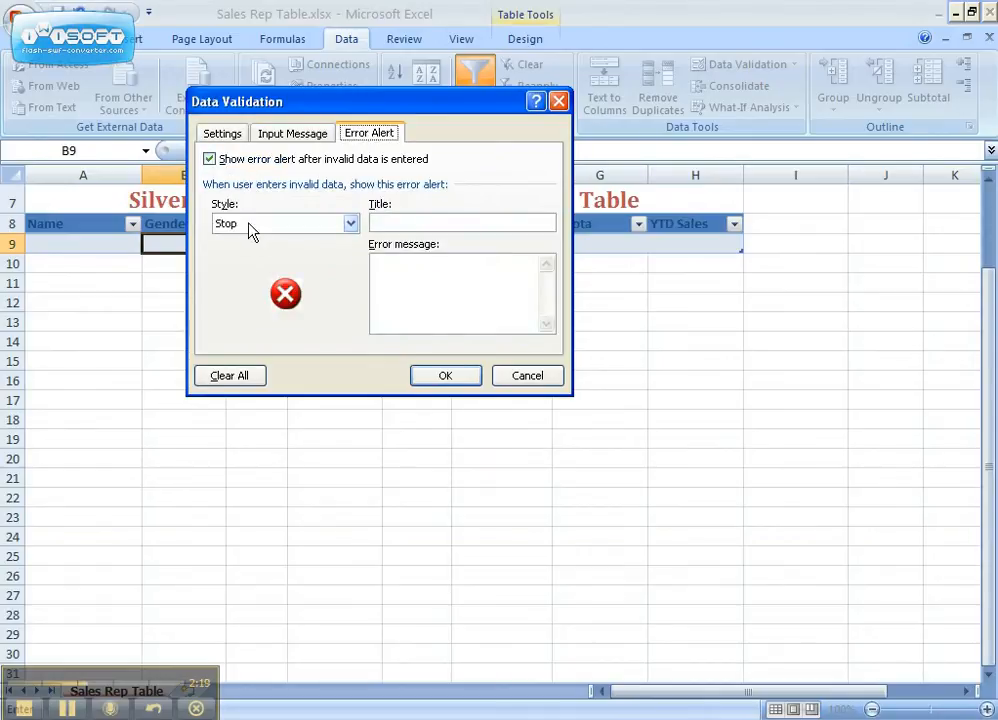
pyautogui.click(450, 222)
pyautogui.write('Gen')
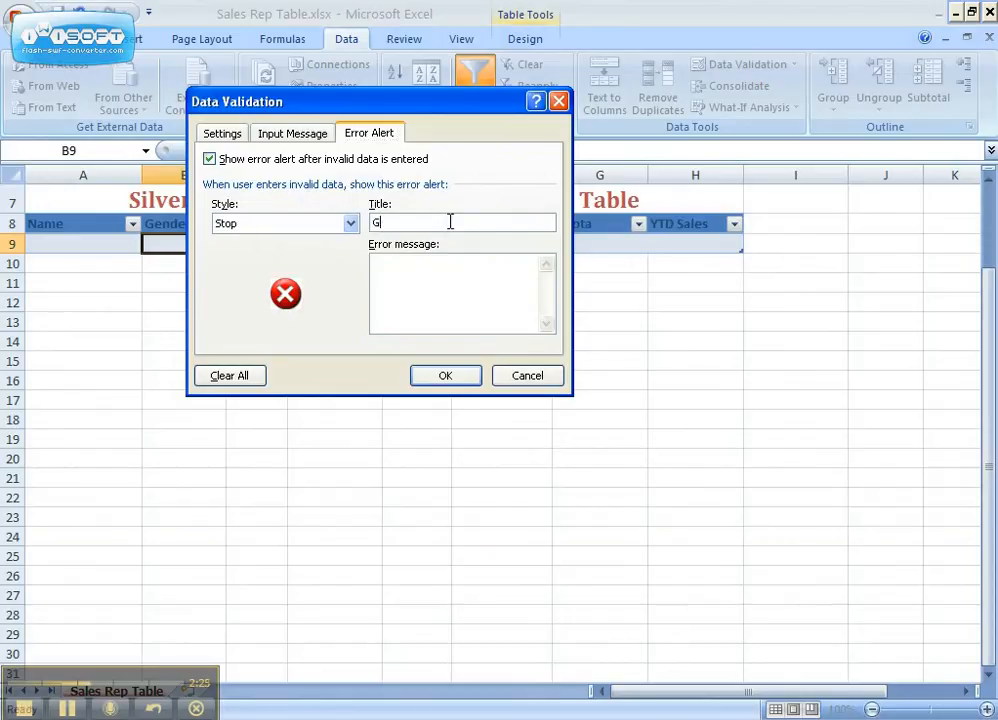
pyautogui.write('der Invalid')
pyautogui.press('Tab')
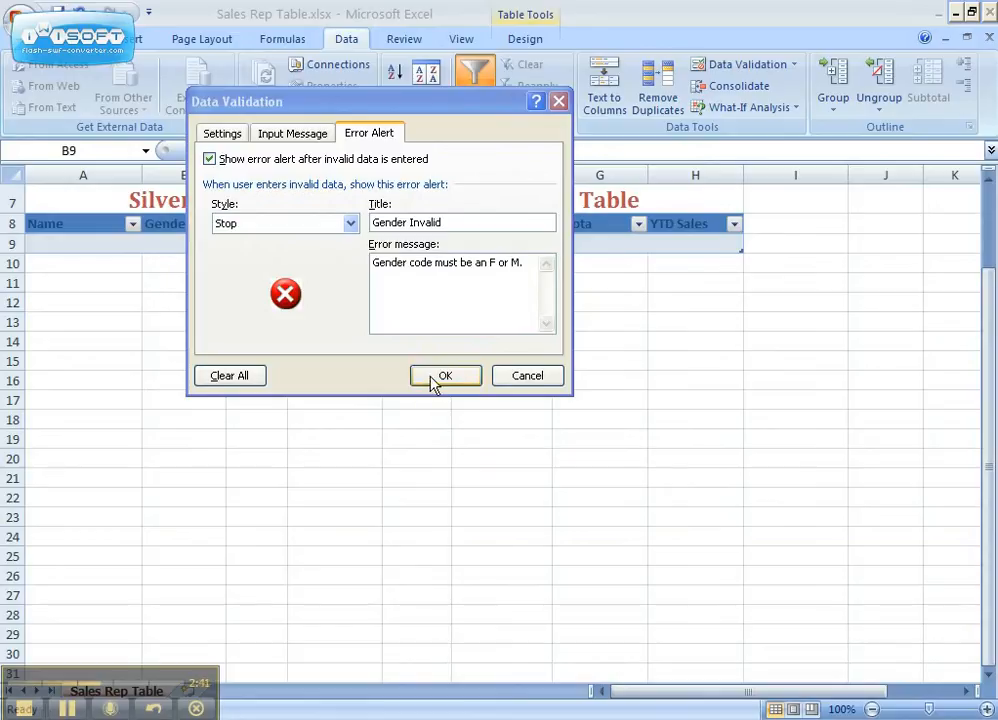
pyautogui.click(440, 377)
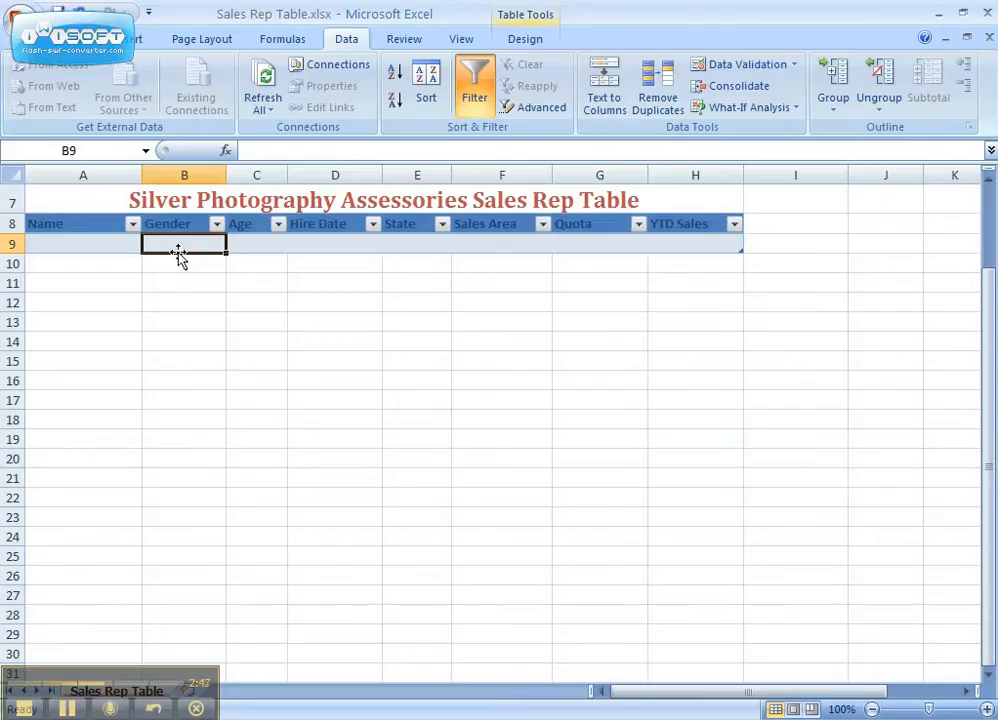
# Test the Gender validation by entering the invalid code d in B9, and cancel the entry.
pyautogui.write('d')
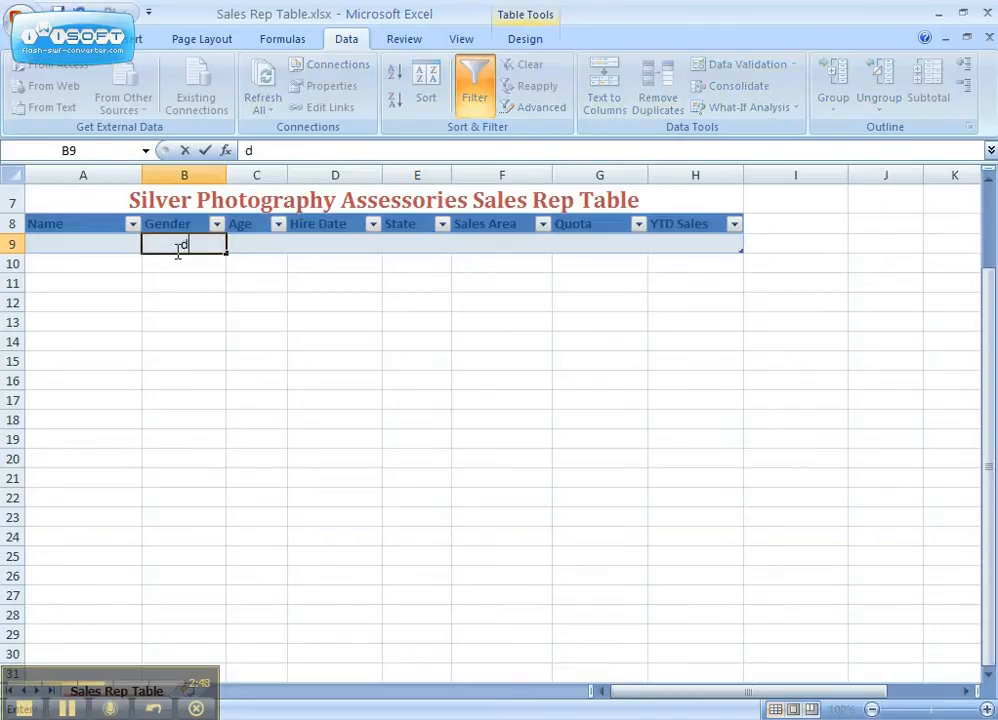
pyautogui.press('Return')
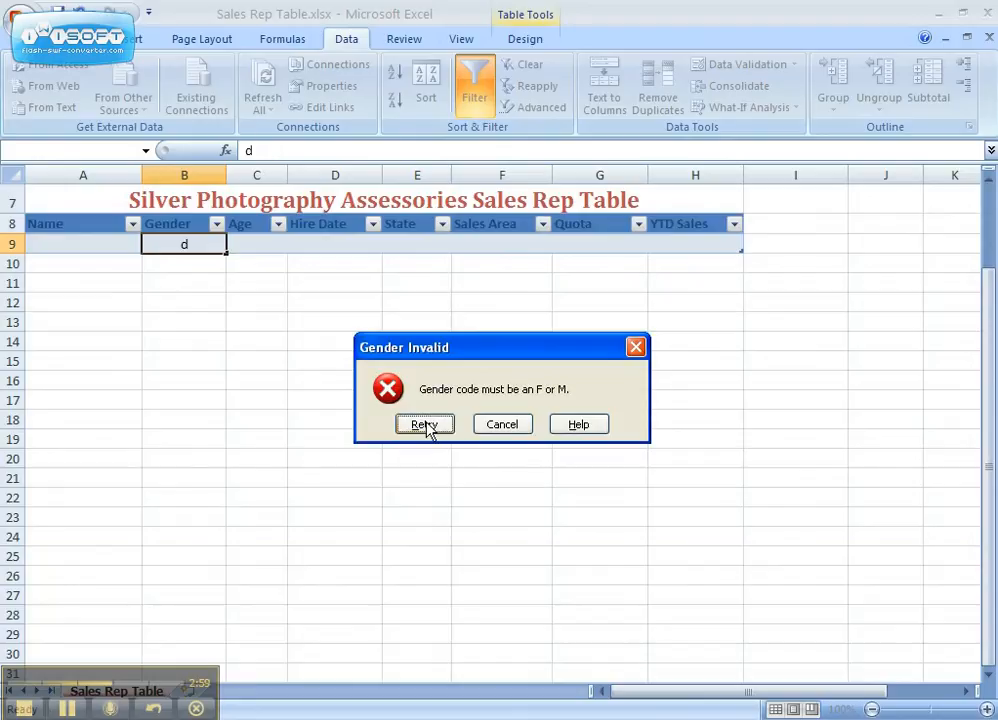
pyautogui.click(503, 426)
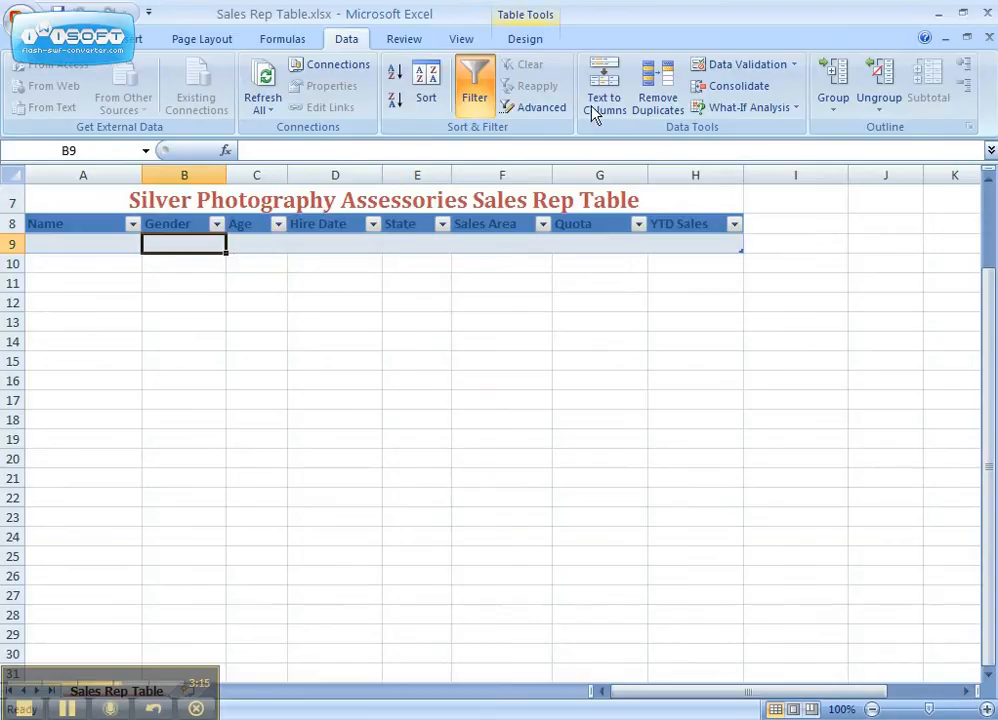
# Duplicate the table's current blue medium table style and name the copy "TableStyleMedium2 - Custom".
pyautogui.click(104, 246)
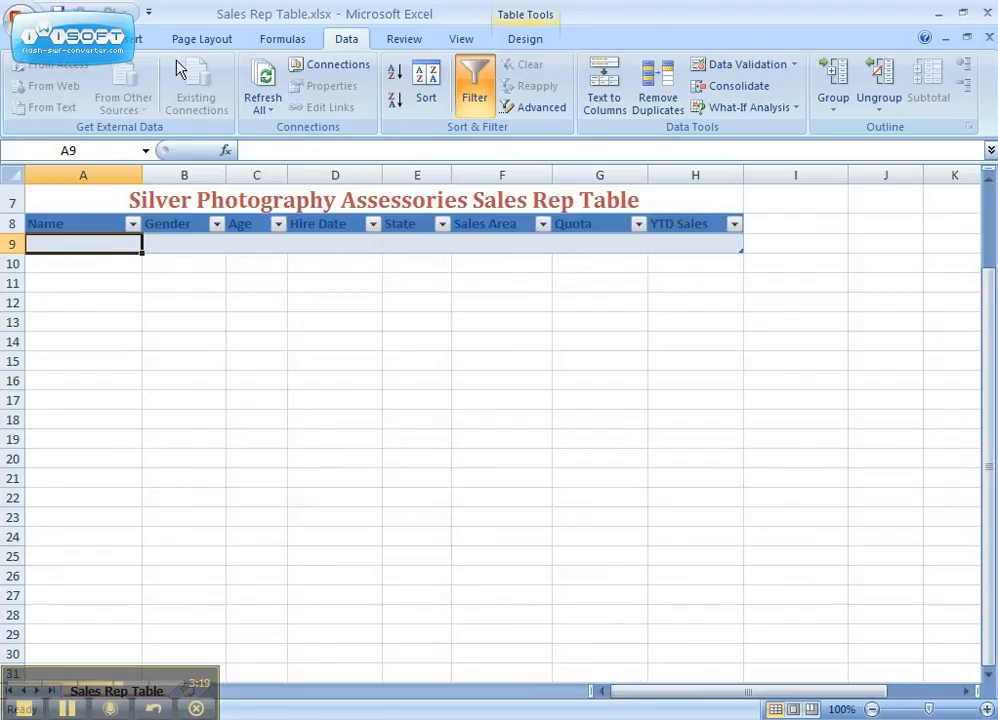
pyautogui.click(75, 39)
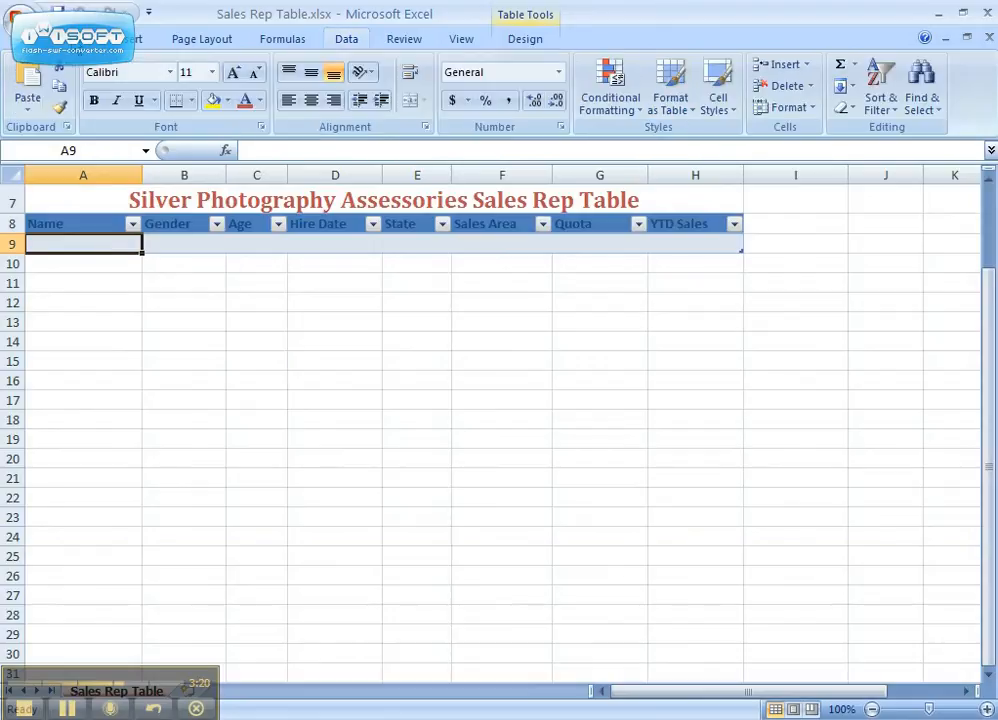
pyautogui.click(676, 104)
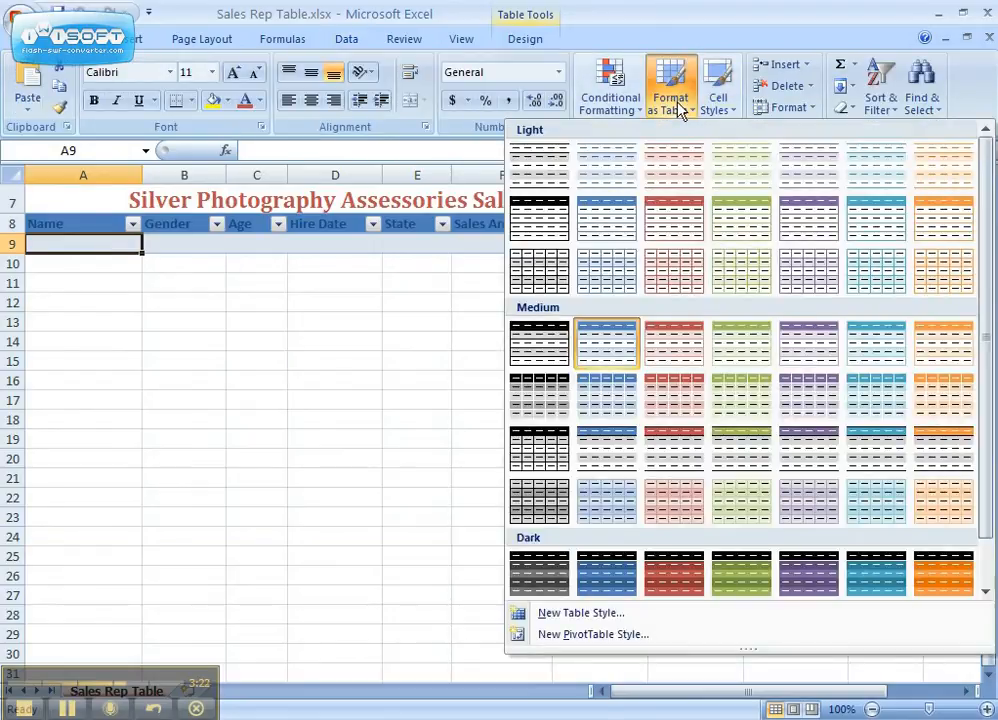
pyautogui.rightClick(597, 360)
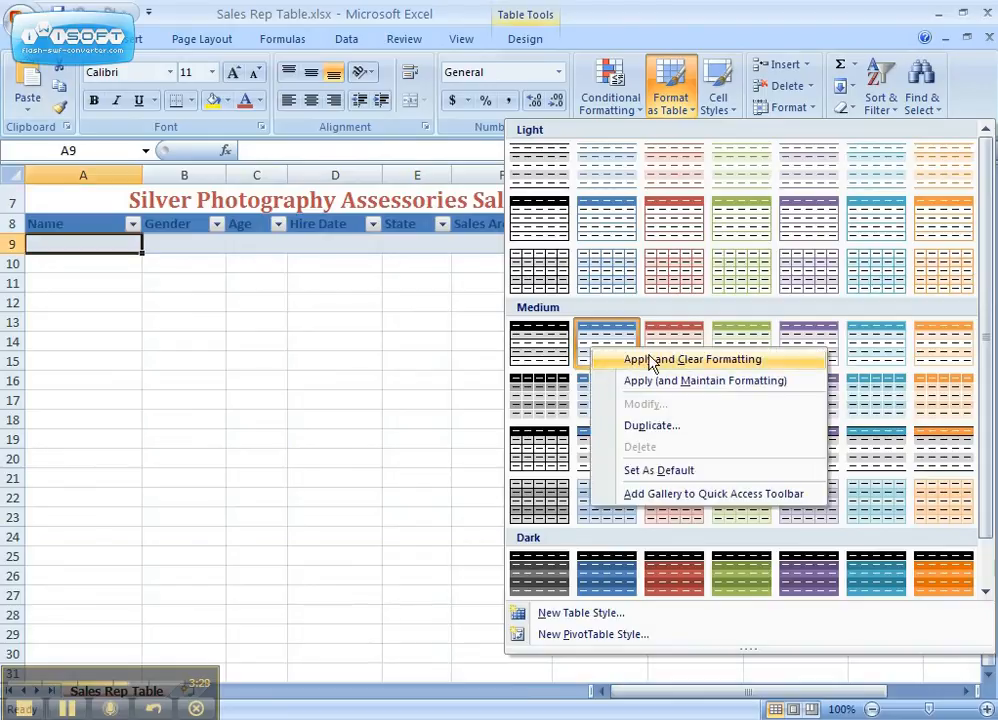
pyautogui.click(669, 430)
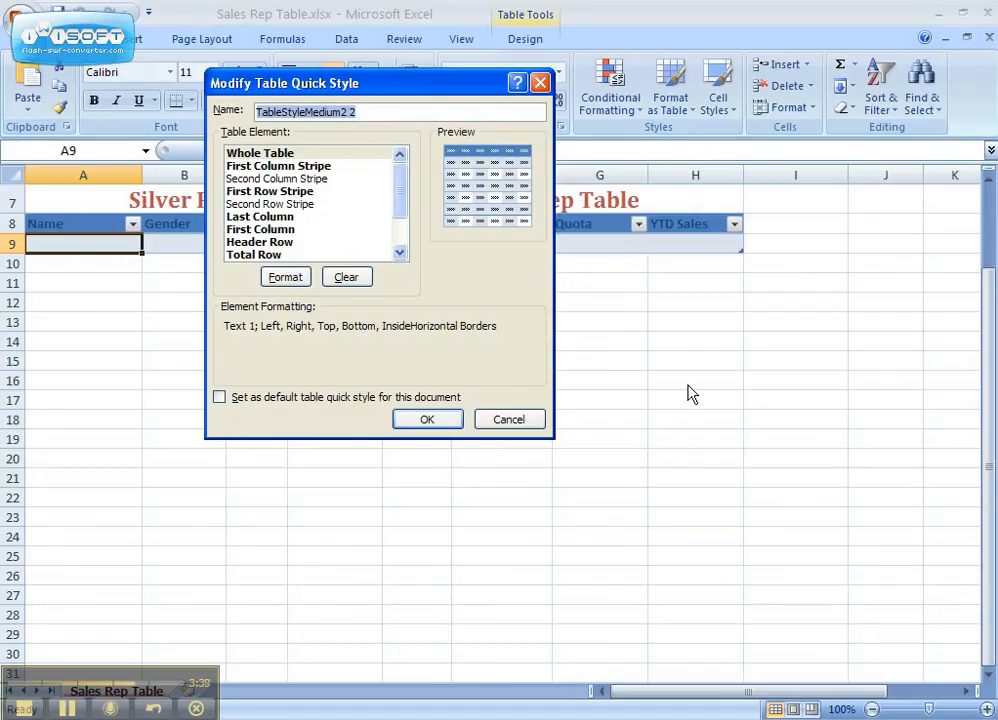
pyautogui.click(354, 108)
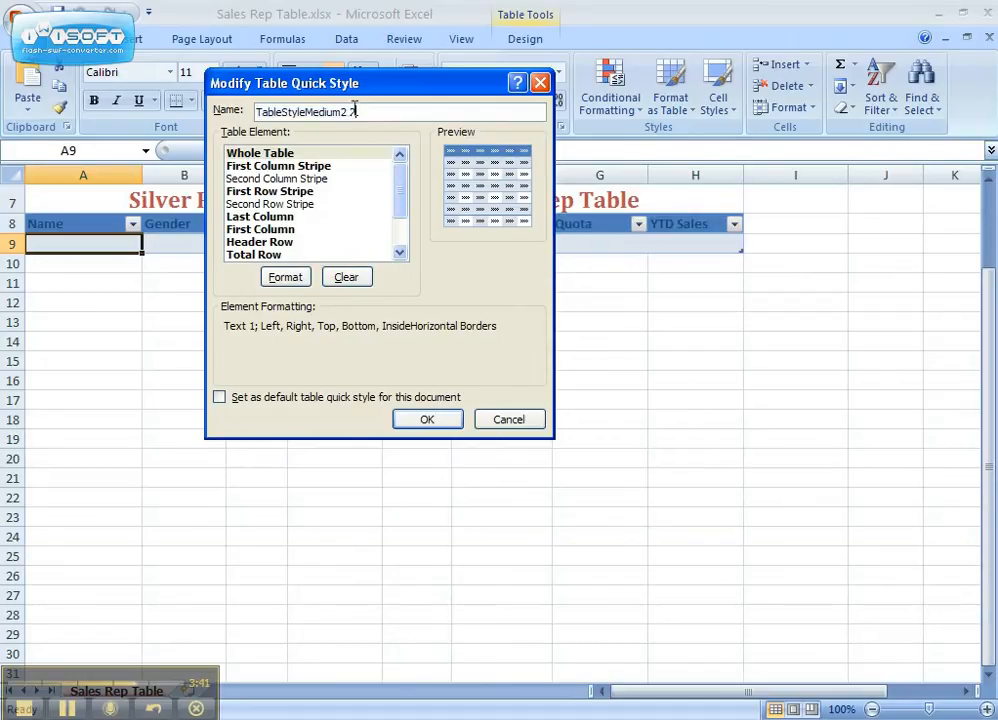
pyautogui.press('BackSpace')
pyautogui.press('BackSpace')
pyautogui.write('- Custom')
# Format the custom style's Whole Table element with a bold font in the black Text 1 theme color, and save the style.
pyautogui.click(301, 156)
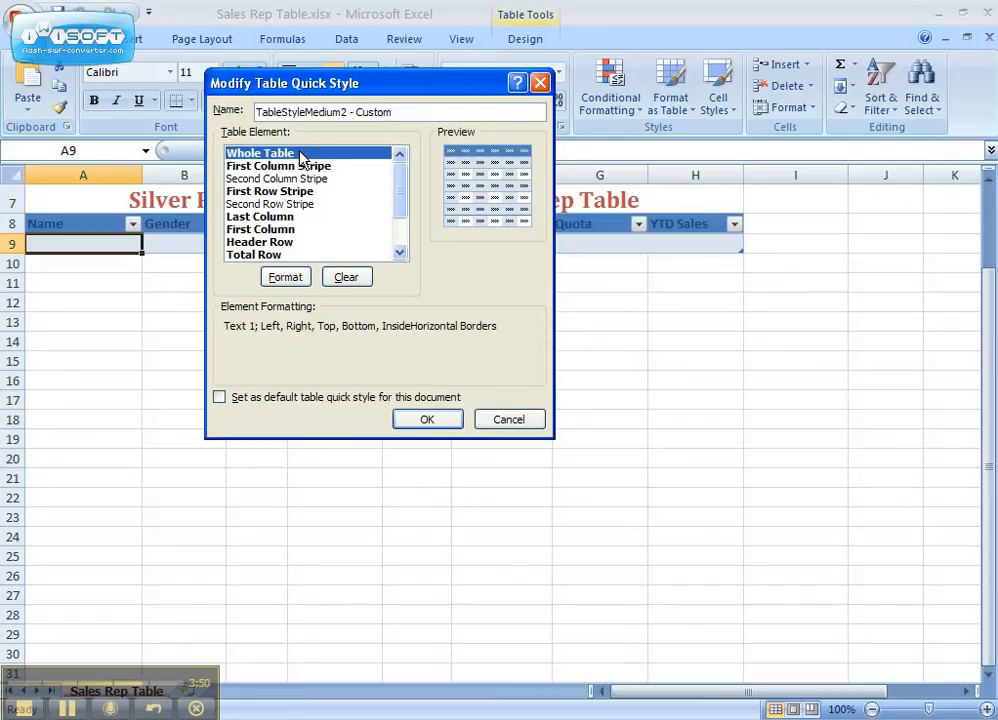
pyautogui.click(287, 280)
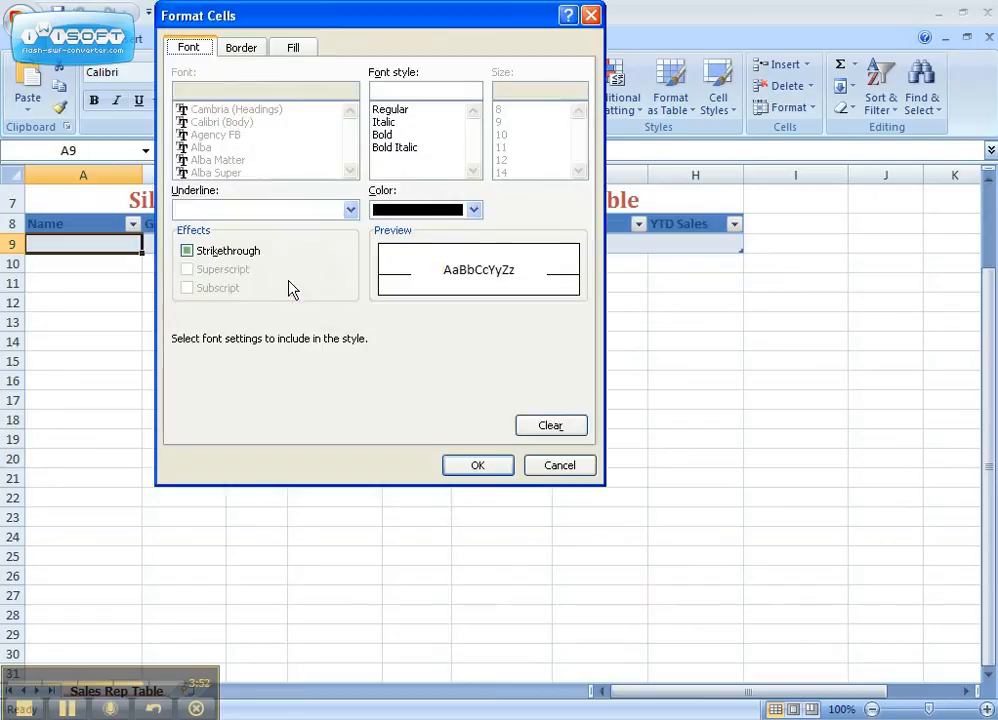
pyautogui.click(390, 139)
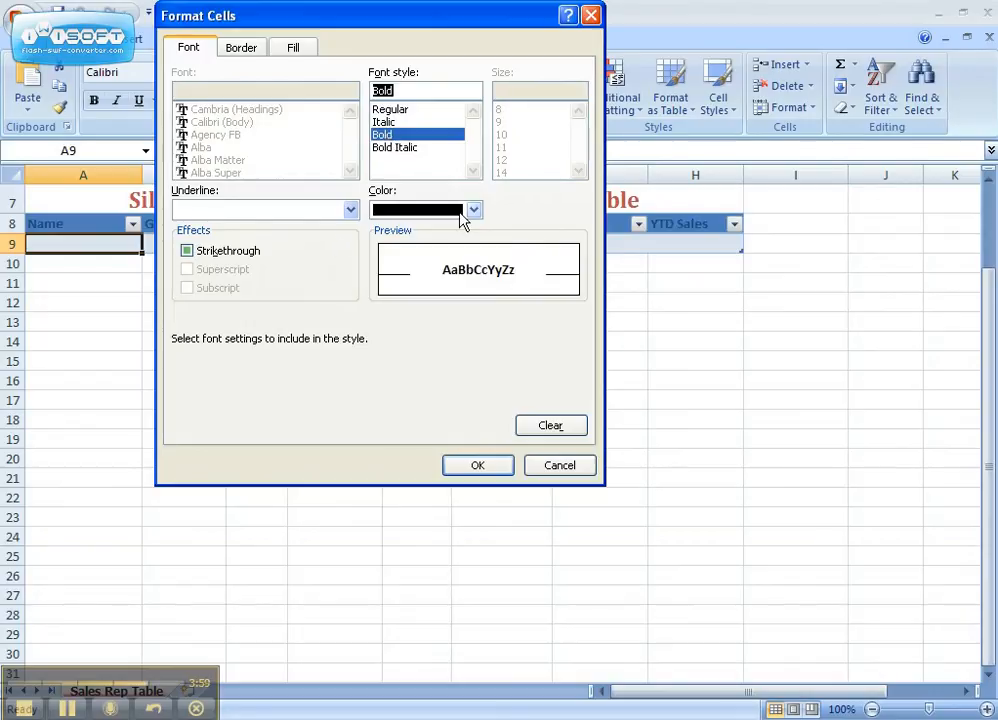
pyautogui.click(476, 211)
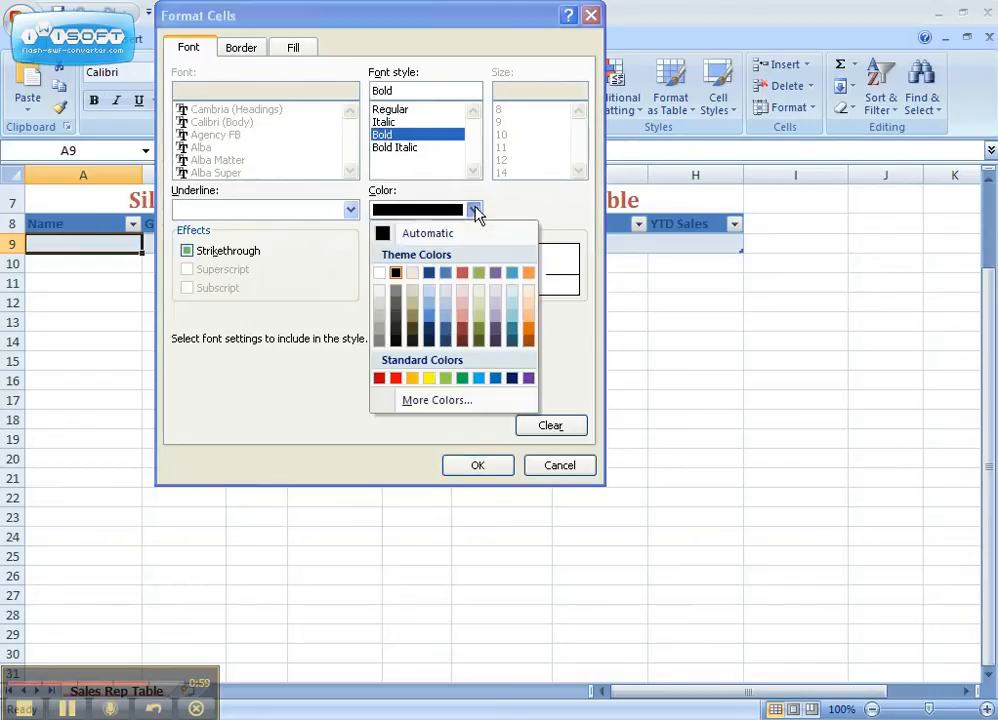
pyautogui.click(397, 274)
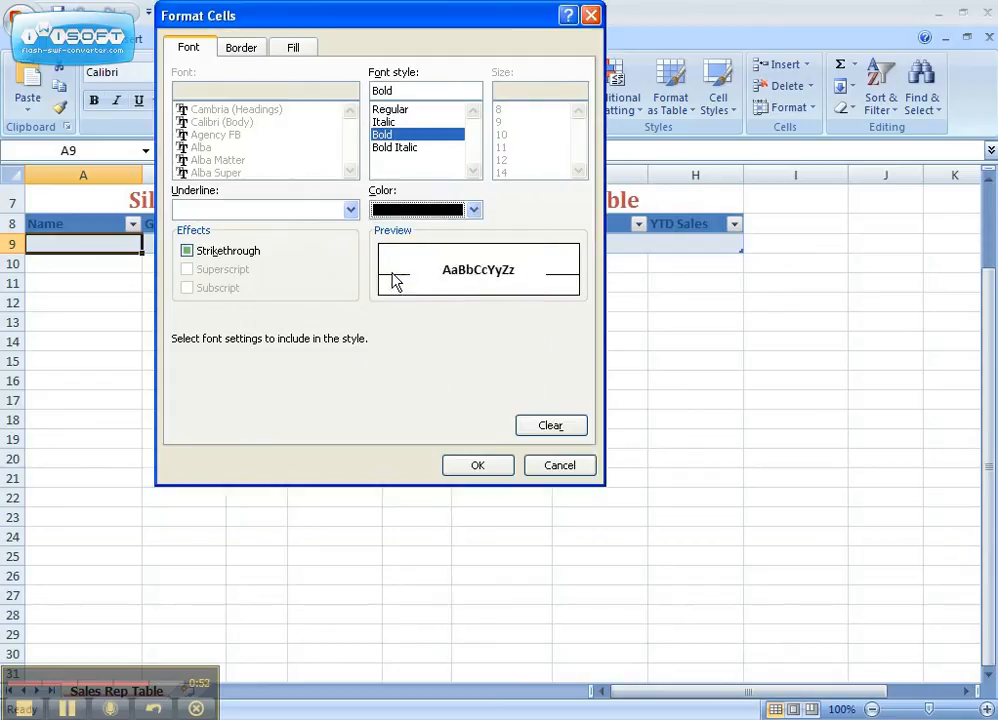
pyautogui.click(477, 466)
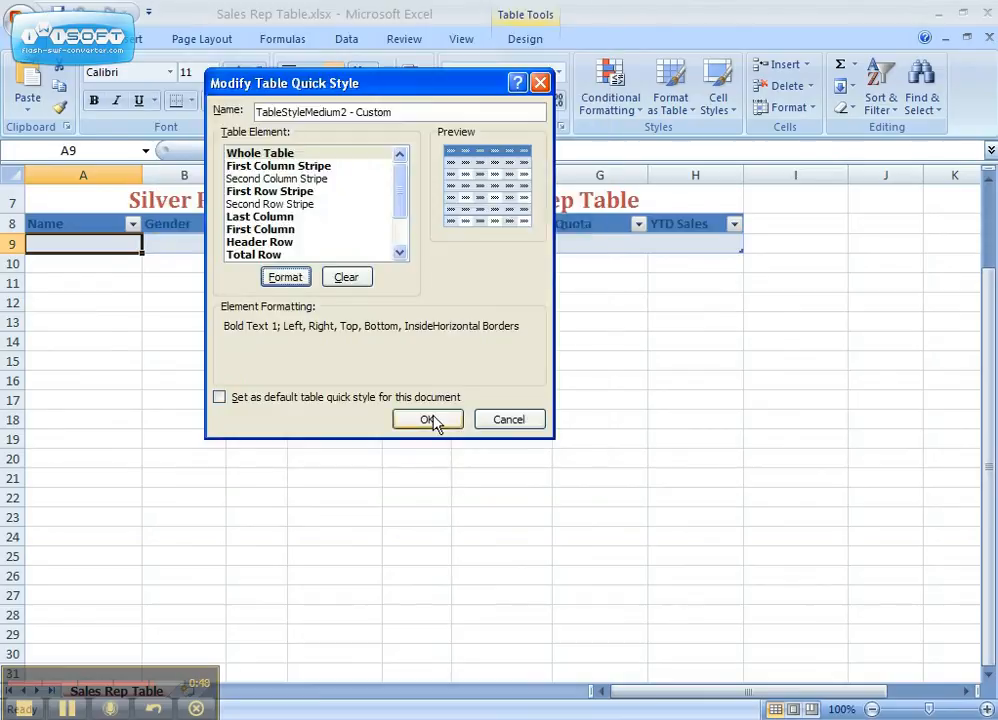
pyautogui.click(428, 420)
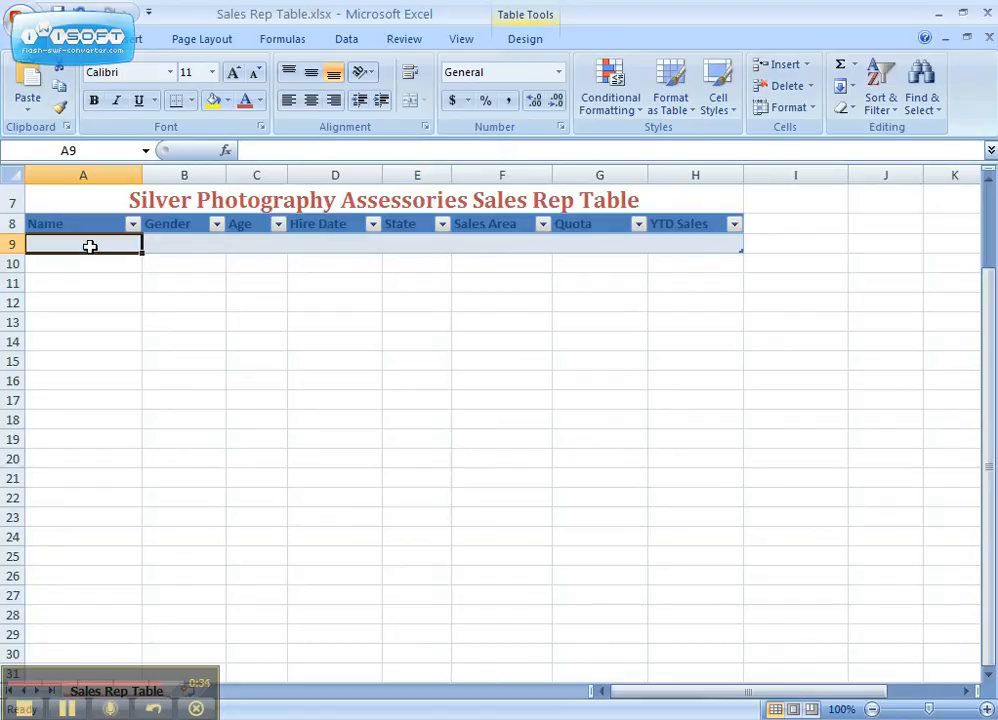
# Fill row 9 with the sales rep's full name, F, 27, 08/03/02, NV, Outside, 2,280,900 and 1,548,311, and add a new table row.
pyautogui.write('Lyon,')
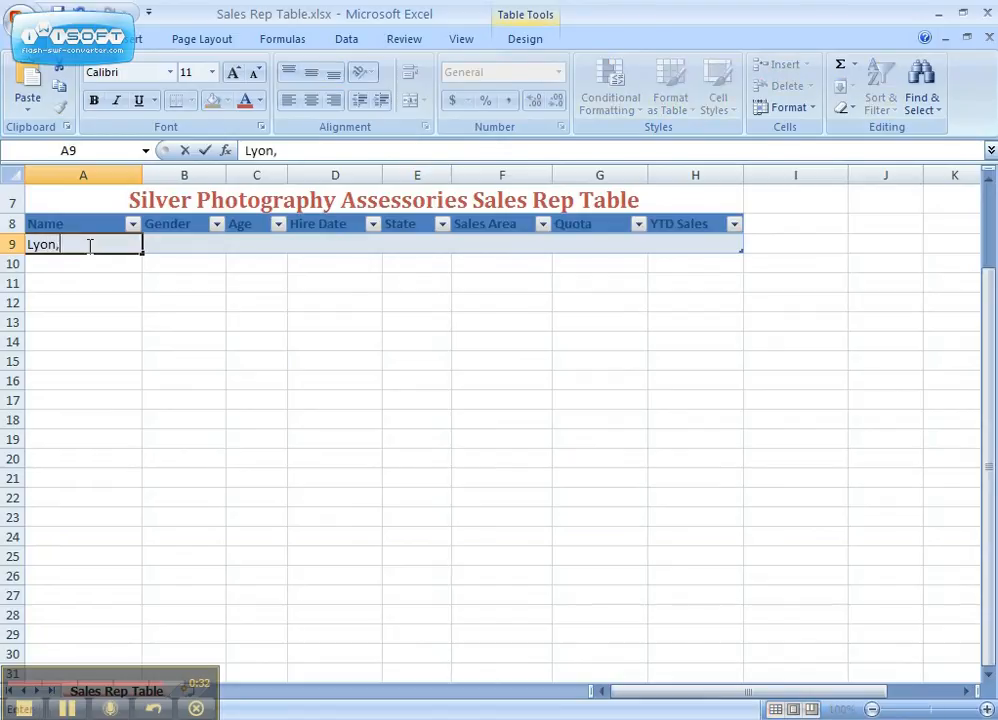
pyautogui.write(' Jody')
pyautogui.press('Tab')
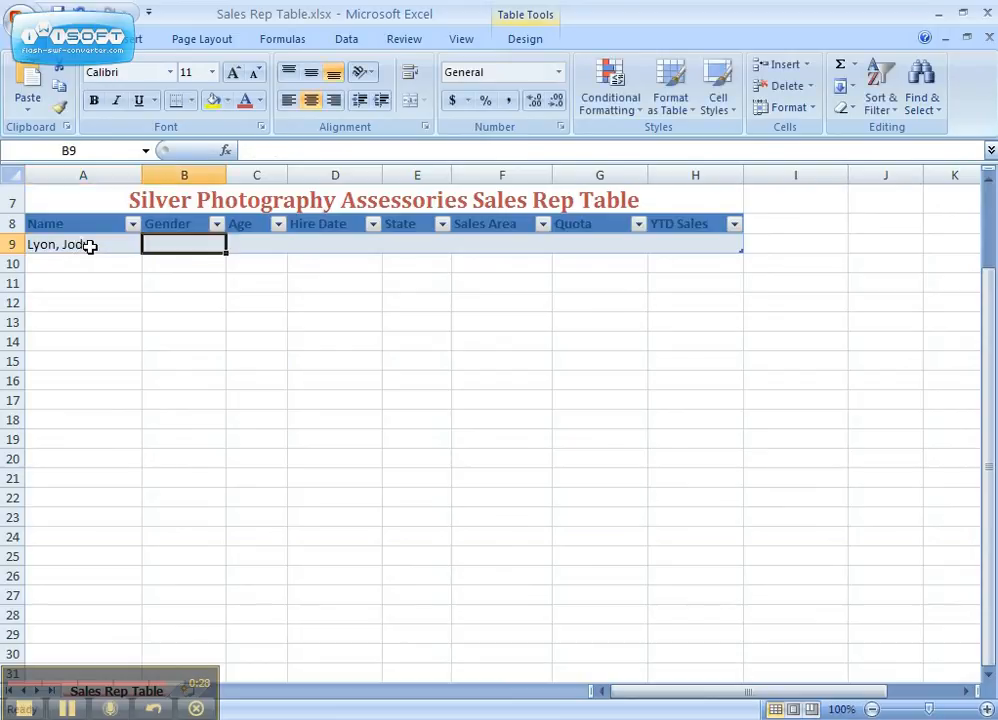
pyautogui.write('F')
pyautogui.press('Tab')
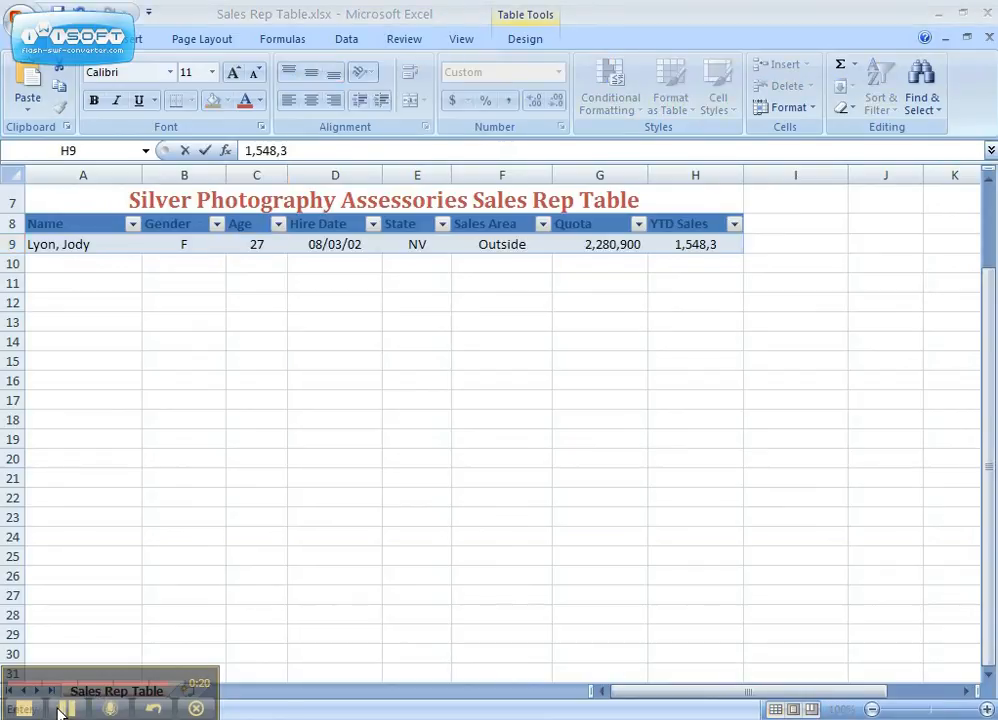
pyautogui.click(718, 246)
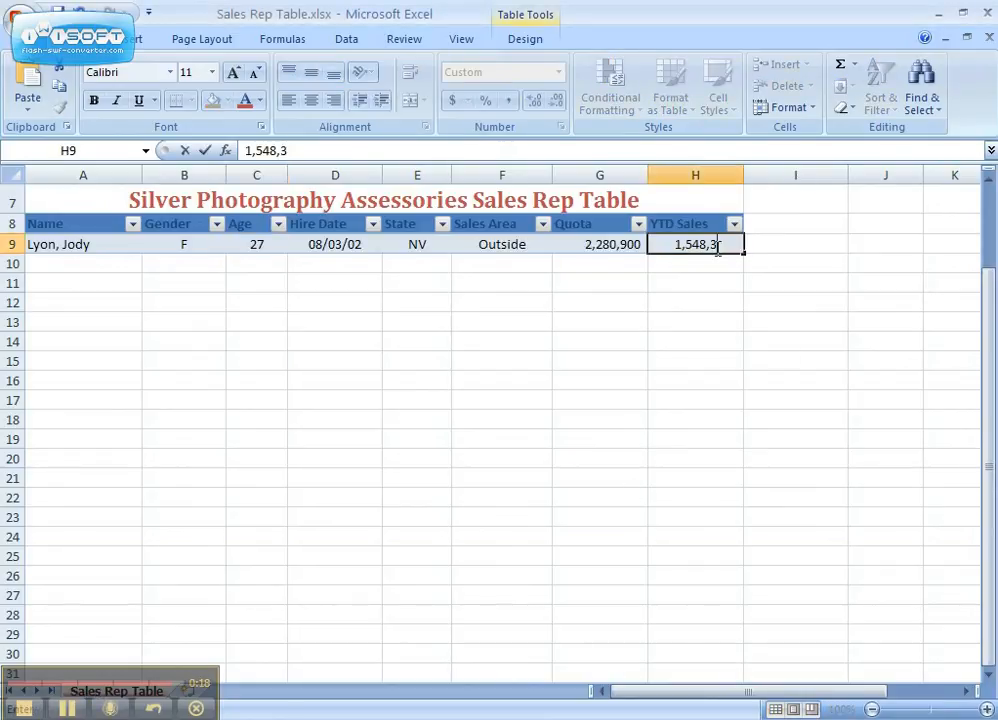
pyautogui.write('11')
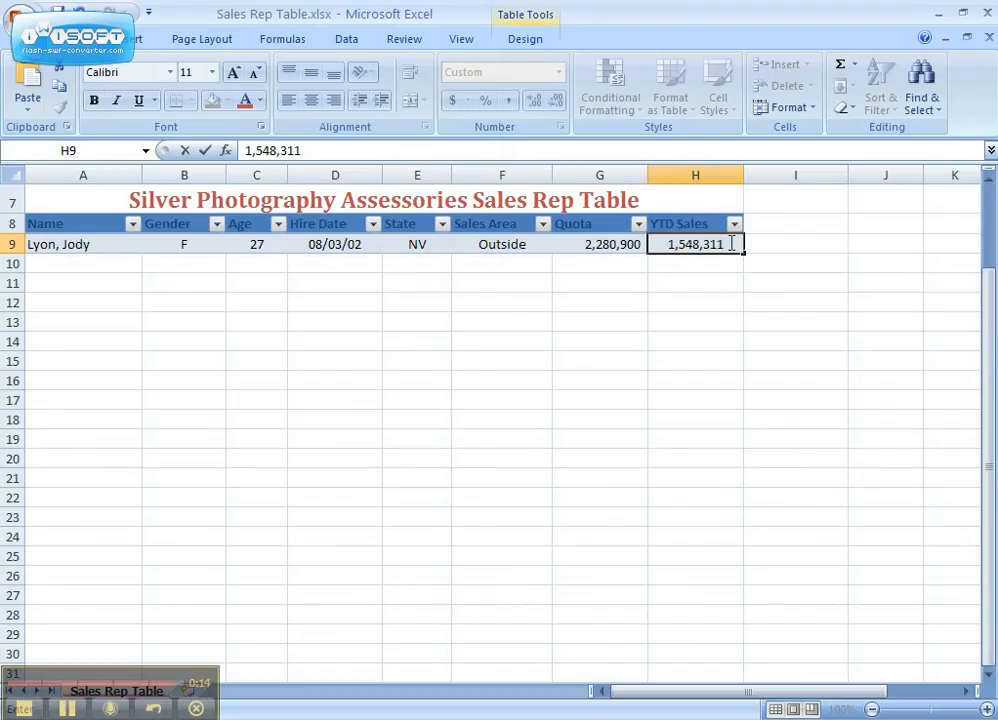
pyautogui.press('Tab')
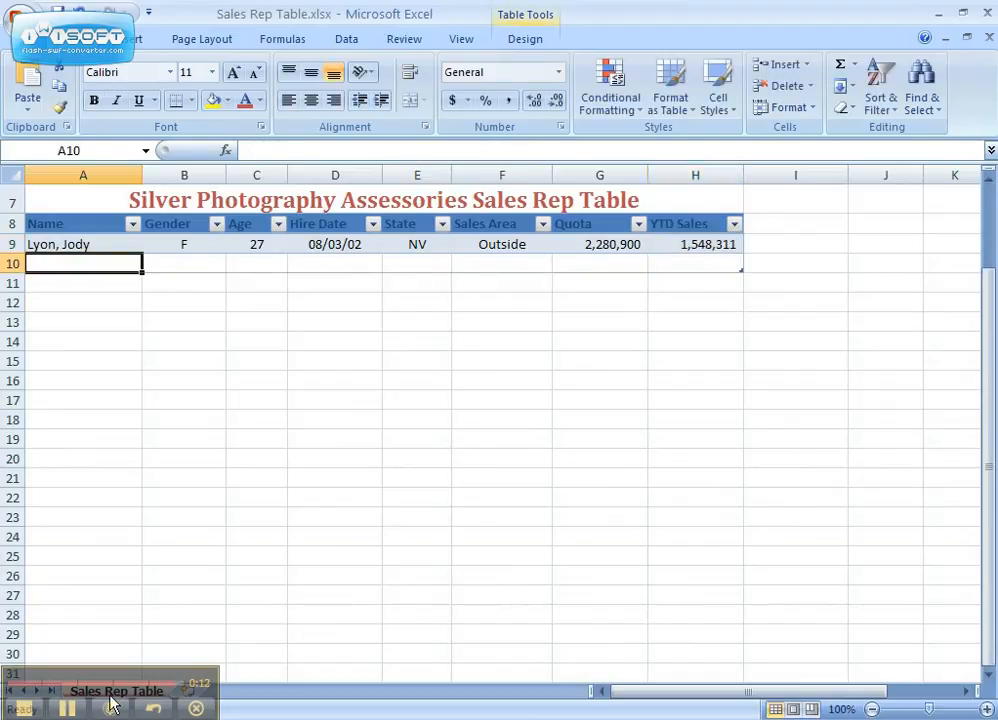